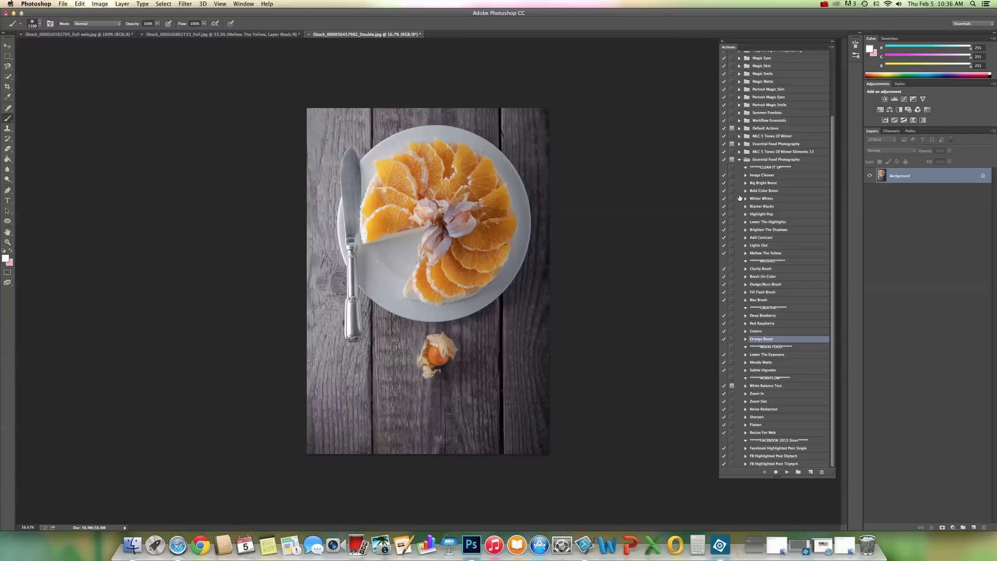
# Select the Brighten The Shadows action in the Essential Food Photography set
pyautogui.click(786, 232)
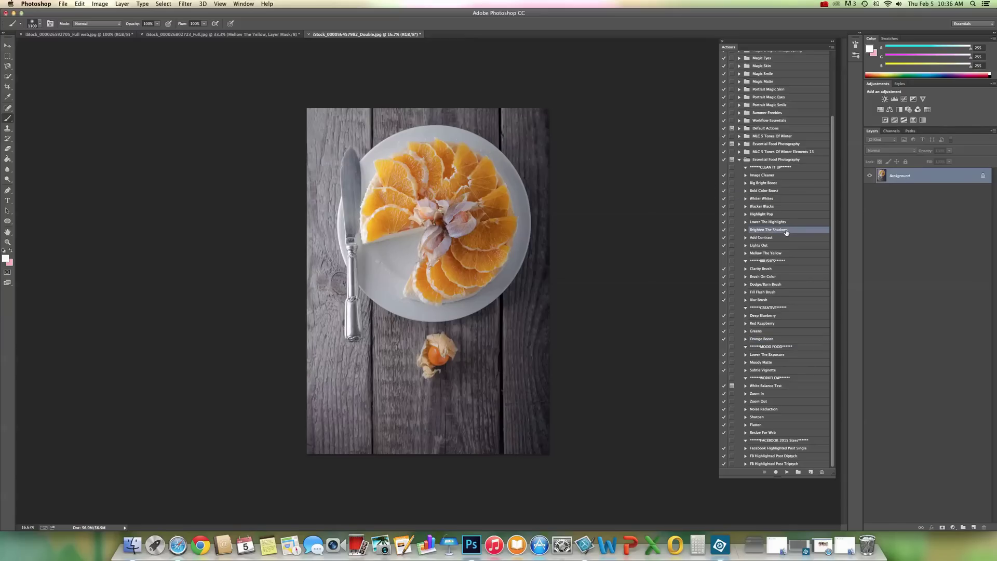
# Run Brighten The Shadows and raise the resulting Lighten The Shadows layer's opacity
pyautogui.click(786, 472)
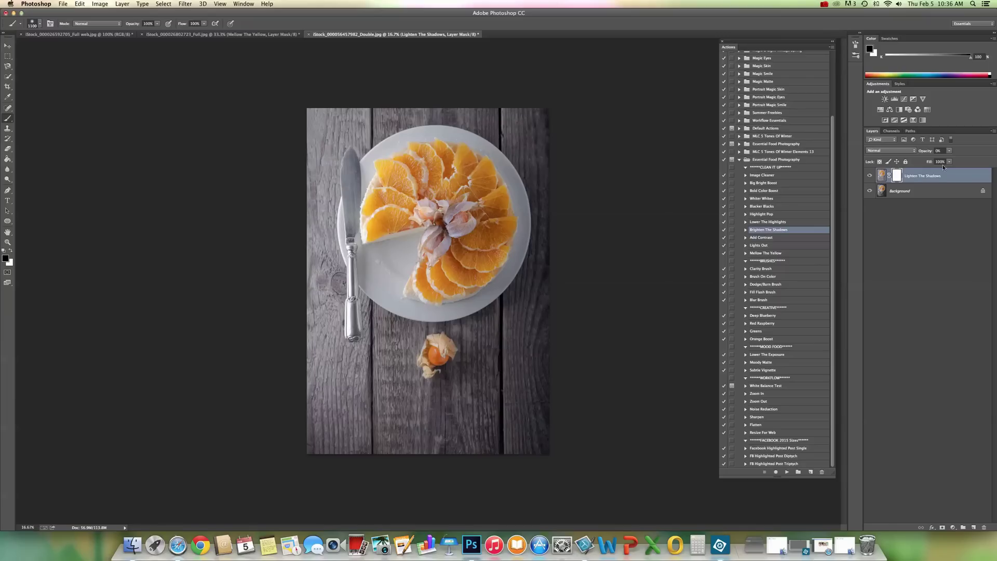
pyautogui.click(949, 151)
pyautogui.moveTo(951, 160); pyautogui.dragTo(989, 159)
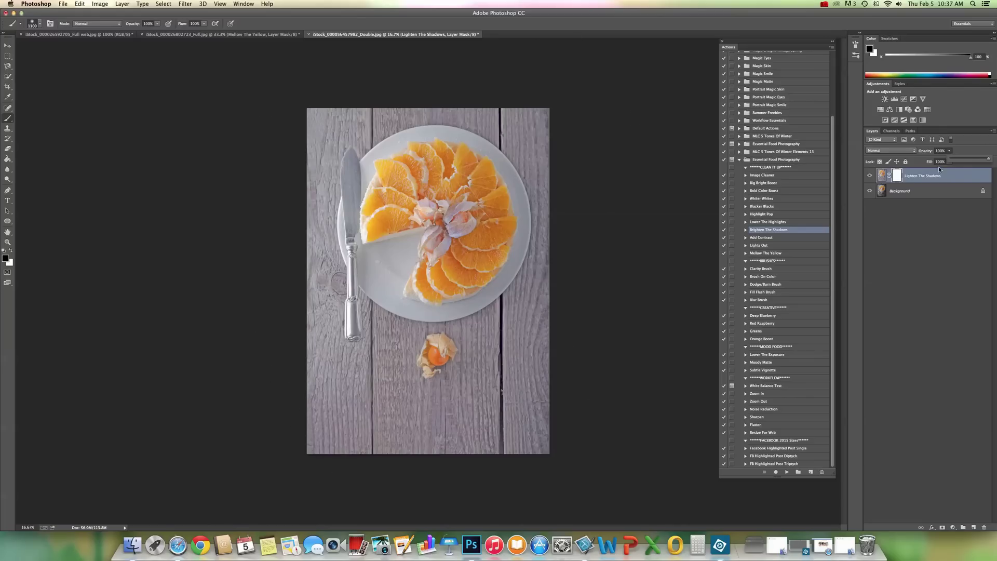
pyautogui.click(896, 176)
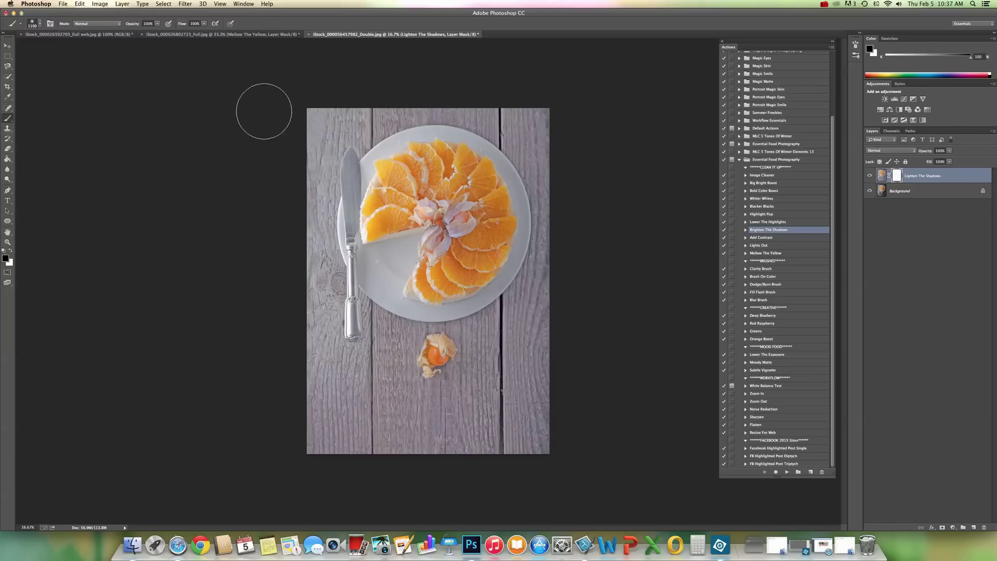
# Set brush opacity to 30% and mask the brightening off the top-right planks
pyautogui.click(158, 25)
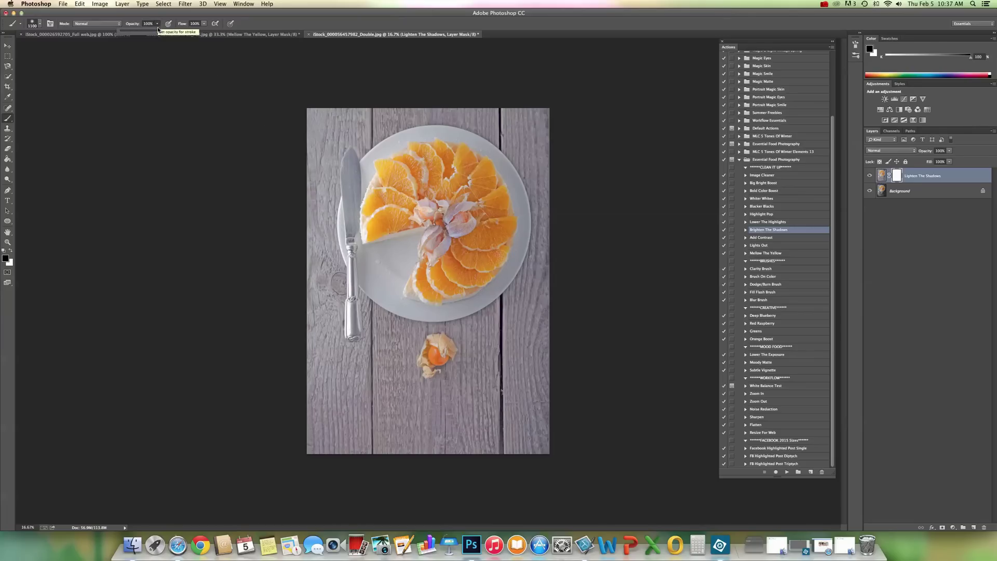
pyautogui.moveTo(158, 32)
pyautogui.mouseDown()
pyautogui.moveTo(131, 33)
pyautogui.moveTo(174, 34)
pyautogui.mouseUp()
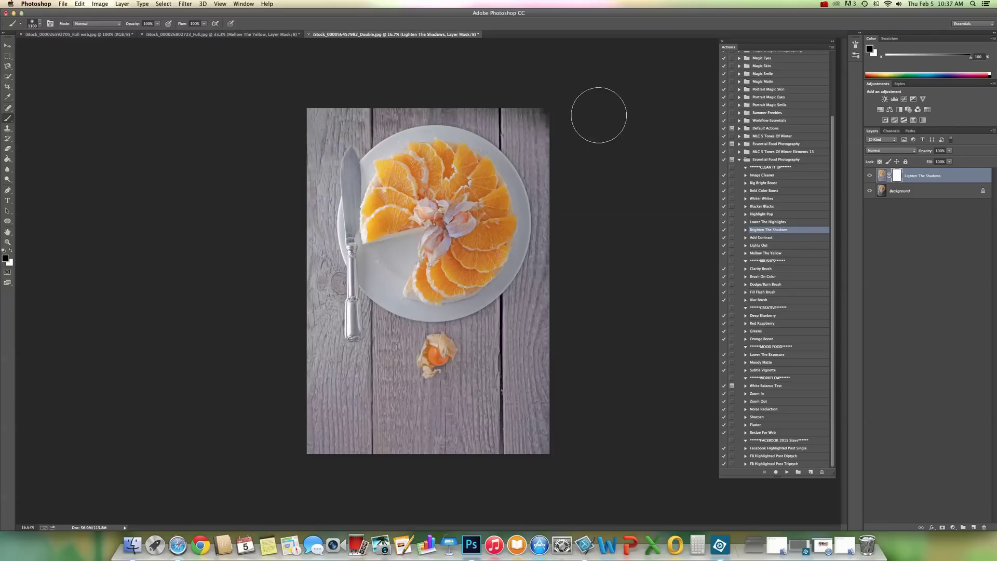
pyautogui.moveTo(531, 101); pyautogui.dragTo(536, 126)
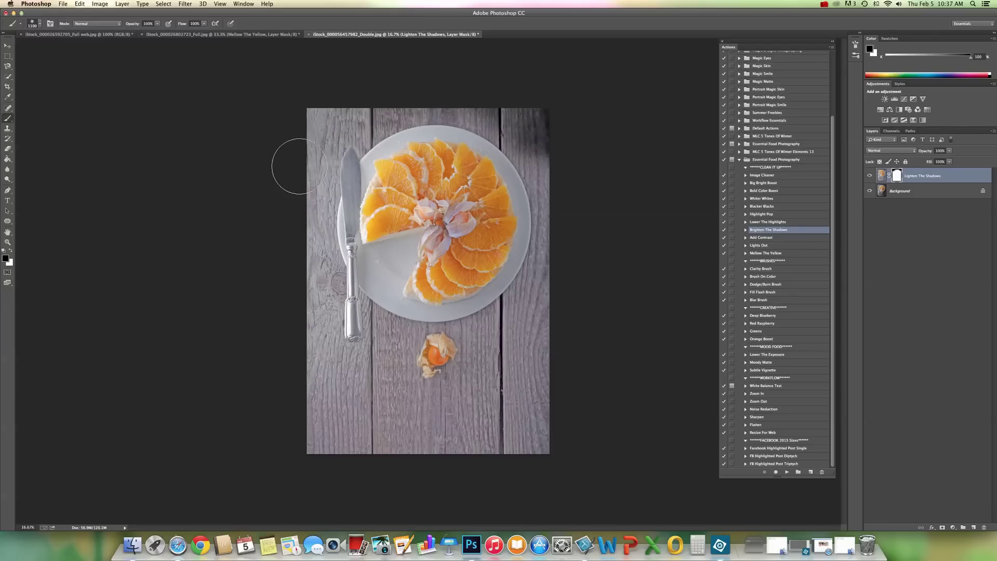
pyautogui.moveTo(555, 118)
pyautogui.mouseDown()
pyautogui.moveTo(526, 138)
pyautogui.moveTo(490, 128)
pyautogui.moveTo(527, 148)
pyautogui.moveTo(488, 128)
pyautogui.moveTo(515, 137)
pyautogui.mouseUp()
# Raise brush hardness to about 64% and mask the brightening off the bottom of the photo
pyautogui.click(41, 24)
pyautogui.moveTo(44, 63); pyautogui.dragTo(72, 66)
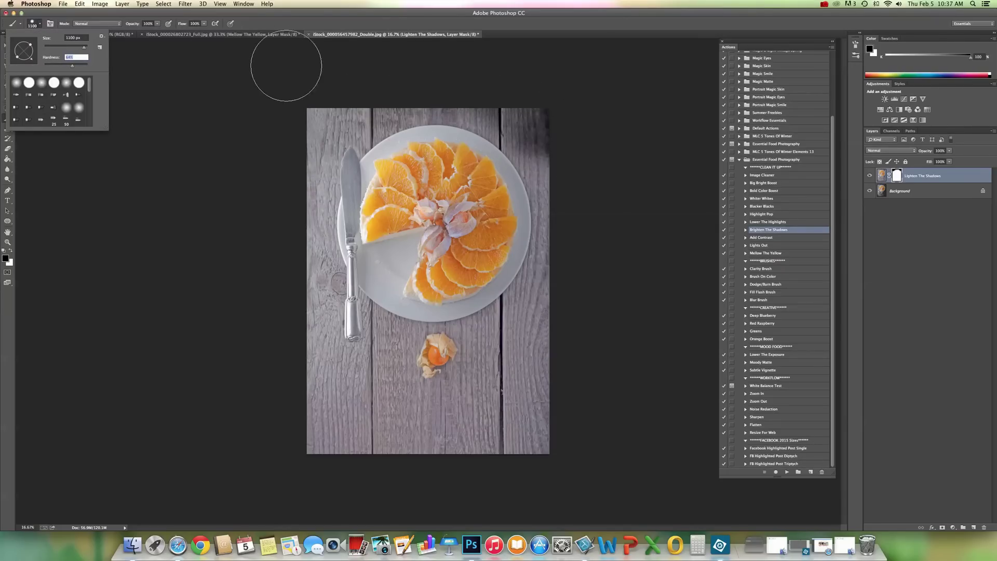
pyautogui.press('Return')
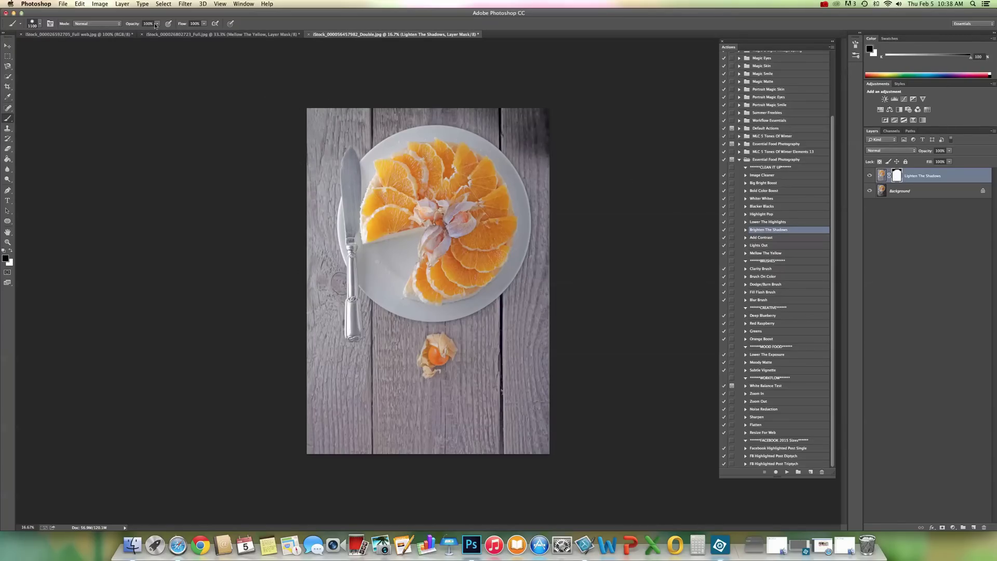
pyautogui.moveTo(338, 431)
pyautogui.mouseDown()
pyautogui.moveTo(483, 421)
pyautogui.moveTo(551, 391)
pyautogui.moveTo(513, 332)
pyautogui.moveTo(374, 394)
pyautogui.moveTo(325, 390)
pyautogui.moveTo(327, 301)
pyautogui.moveTo(415, 359)
pyautogui.moveTo(472, 337)
pyautogui.moveTo(590, 203)
pyautogui.moveTo(529, 171)
pyautogui.moveTo(519, 150)
pyautogui.moveTo(553, 283)
pyautogui.moveTo(397, 358)
pyautogui.moveTo(324, 260)
pyautogui.moveTo(309, 177)
pyautogui.moveTo(415, 124)
pyautogui.moveTo(477, 124)
pyautogui.moveTo(509, 145)
pyautogui.moveTo(550, 150)
pyautogui.moveTo(478, 125)
pyautogui.moveTo(493, 133)
pyautogui.moveTo(535, 119)
pyautogui.moveTo(319, 197)
pyautogui.moveTo(333, 395)
pyautogui.moveTo(400, 445)
pyautogui.moveTo(389, 415)
pyautogui.mouseUp()
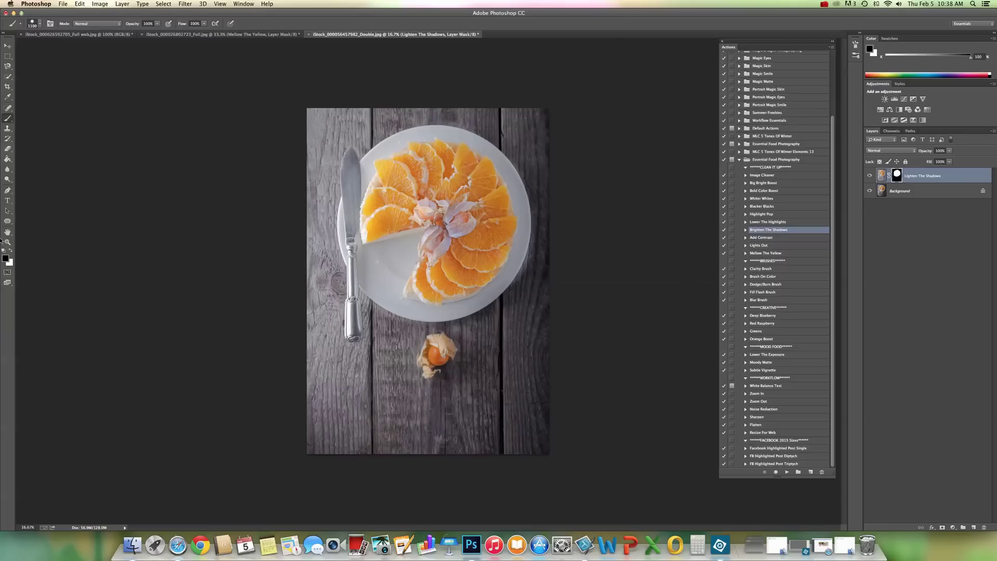
# Paint white around the plate's edge with 150–300 px brush sizes to restore the brightening
pyautogui.click(10, 251)
pyautogui.press('[')
pyautogui.press('[')
pyautogui.press('[')
pyautogui.press('[')
pyautogui.press('[')
pyautogui.press('[')
pyautogui.press('[')
pyautogui.press('[')
pyautogui.press('[')
pyautogui.press('[')
pyautogui.press('[')
pyautogui.press('super+plus')
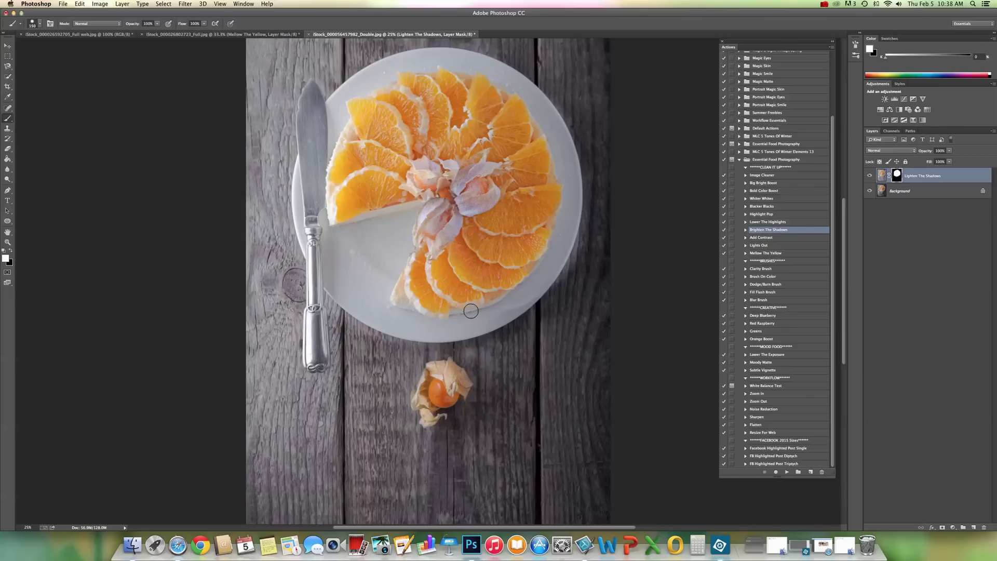
pyautogui.press(']')
pyautogui.press(']')
pyautogui.press(']')
pyautogui.press(']')
pyautogui.press('super+minus')
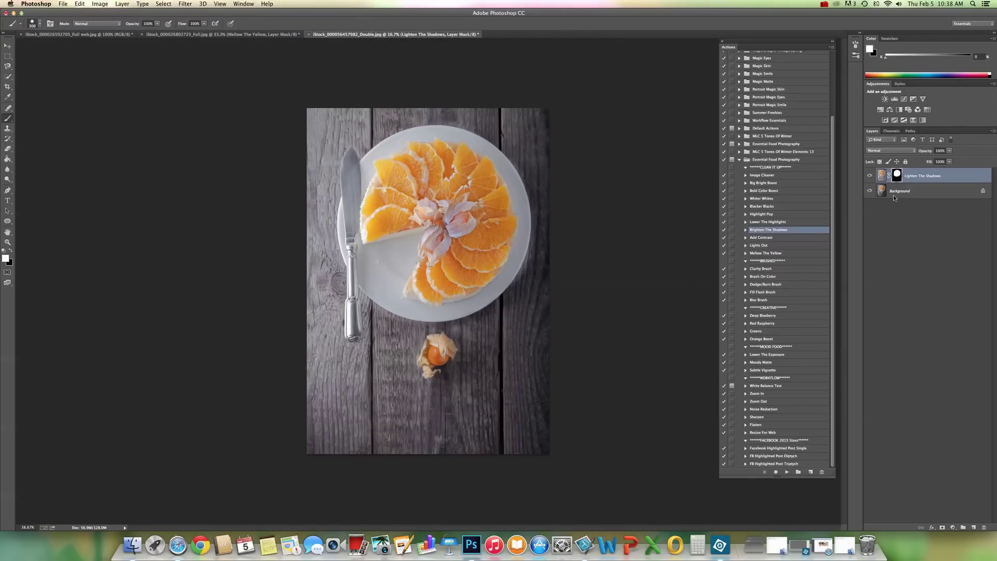
# Toggle the Lighten The Shadows layer off and on twice to compare, leaving it visible
pyautogui.click(870, 176)
pyautogui.click(870, 176)
pyautogui.click(870, 176)
pyautogui.click(870, 176)
# Run Big Bright Boost with its layer opacity lowered, then run Bold Color Boost
pyautogui.click(778, 184)
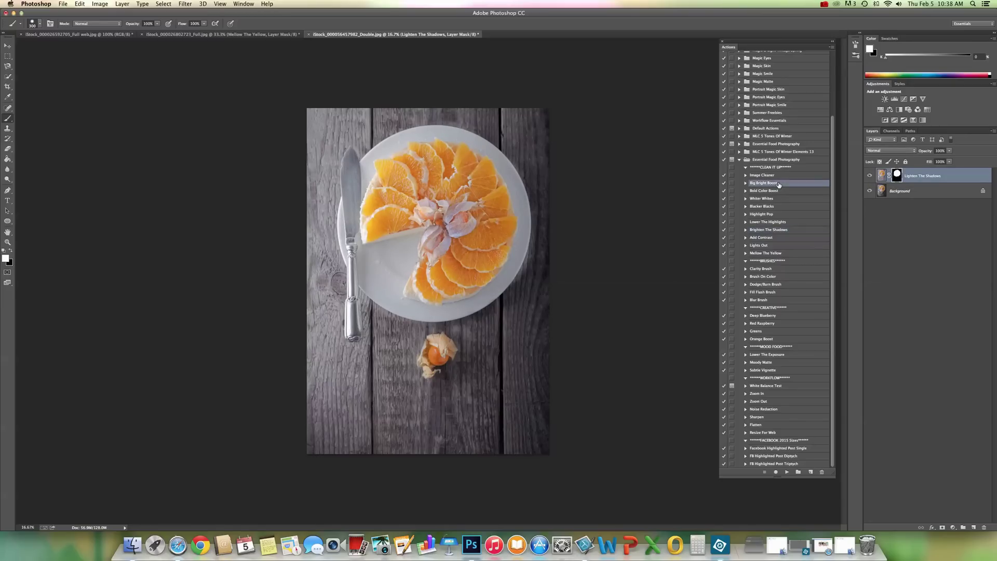
pyautogui.click(786, 472)
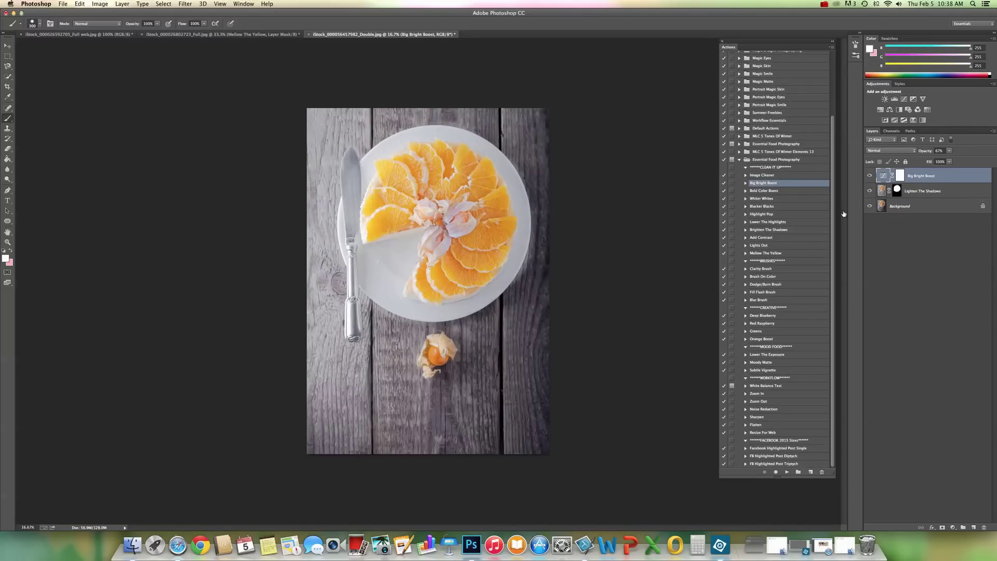
pyautogui.click(949, 151)
pyautogui.moveTo(949, 159)
pyautogui.mouseDown()
pyautogui.moveTo(921, 159)
pyautogui.moveTo(946, 159)
pyautogui.mouseUp()
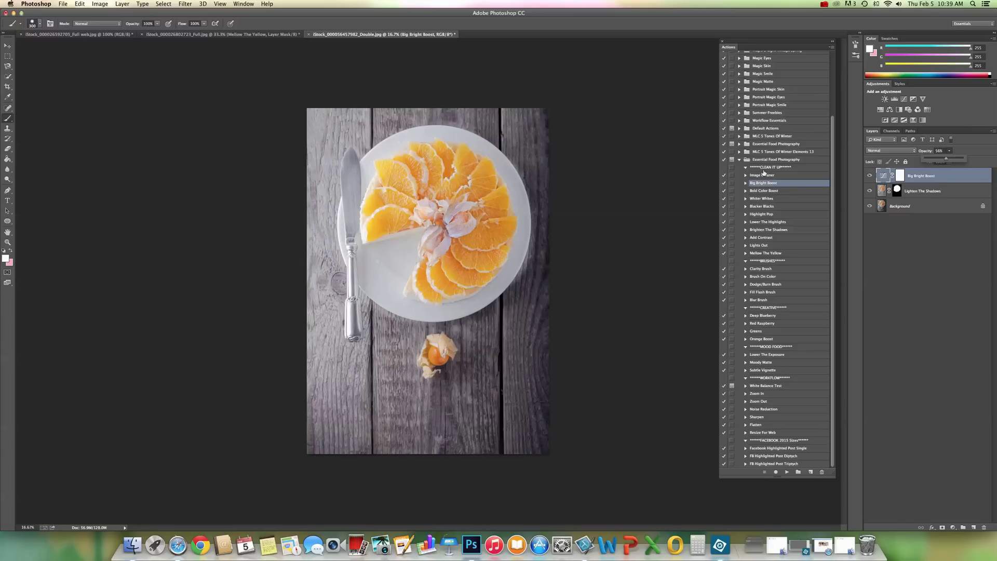
pyautogui.click(756, 191)
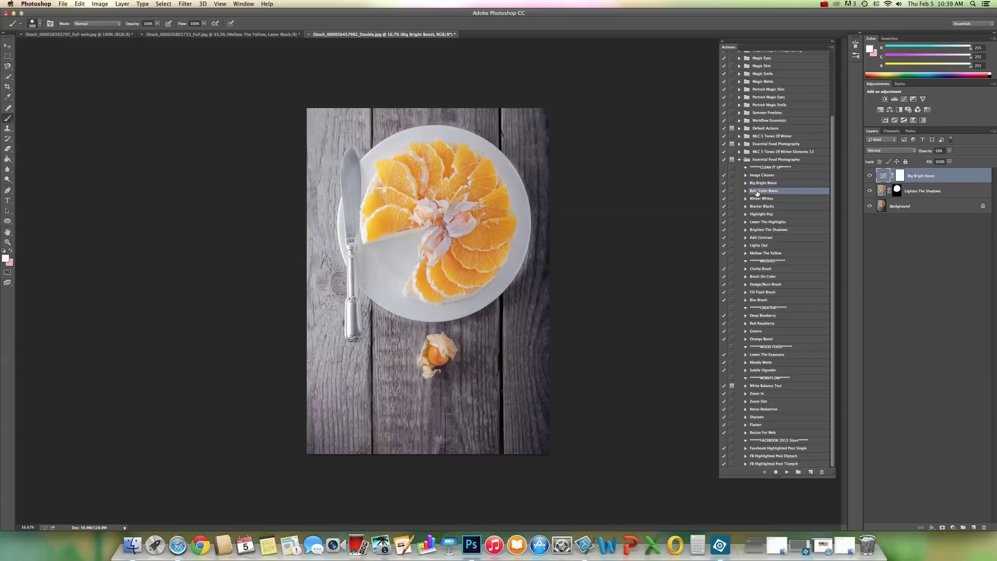
pyautogui.click(786, 472)
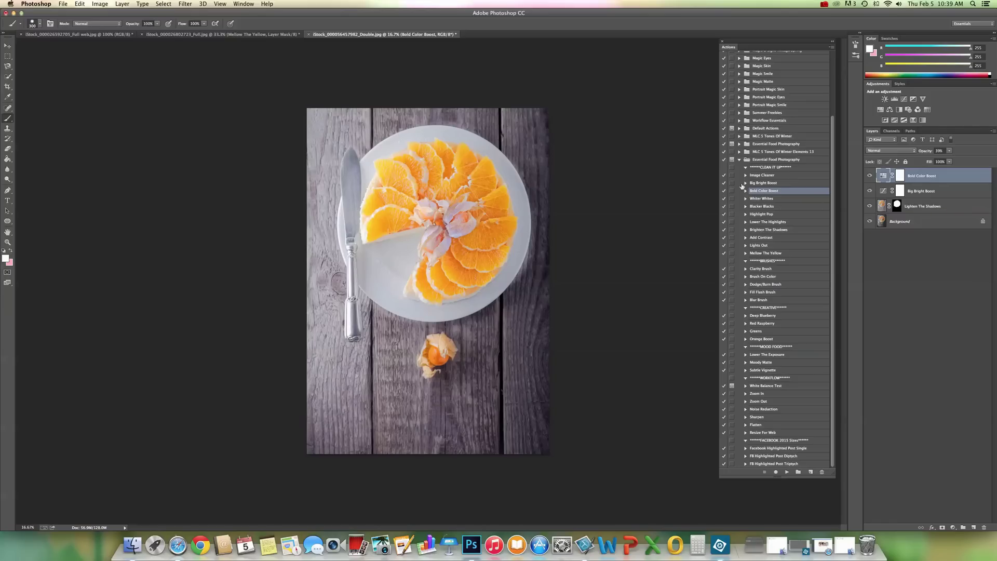
# Run the Highlight Pop action and set its layer opacity to about 82%
pyautogui.click(759, 215)
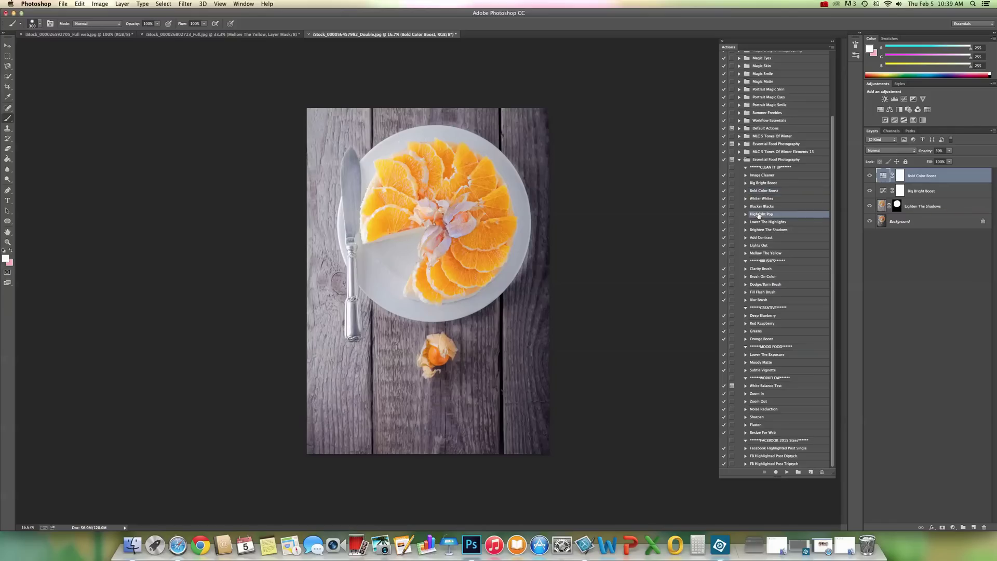
pyautogui.click(785, 473)
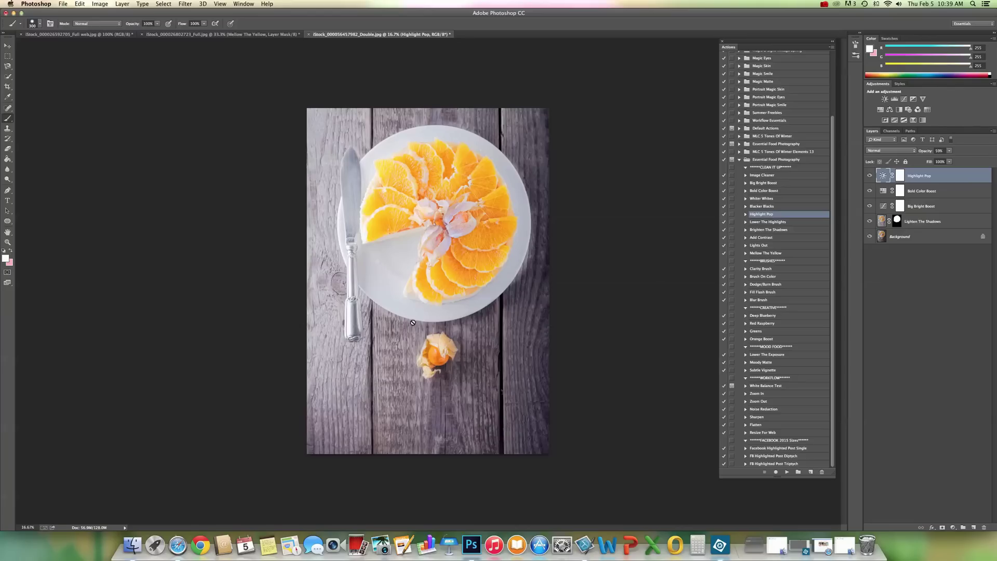
pyautogui.click(949, 152)
pyautogui.moveTo(950, 152); pyautogui.dragTo(956, 162)
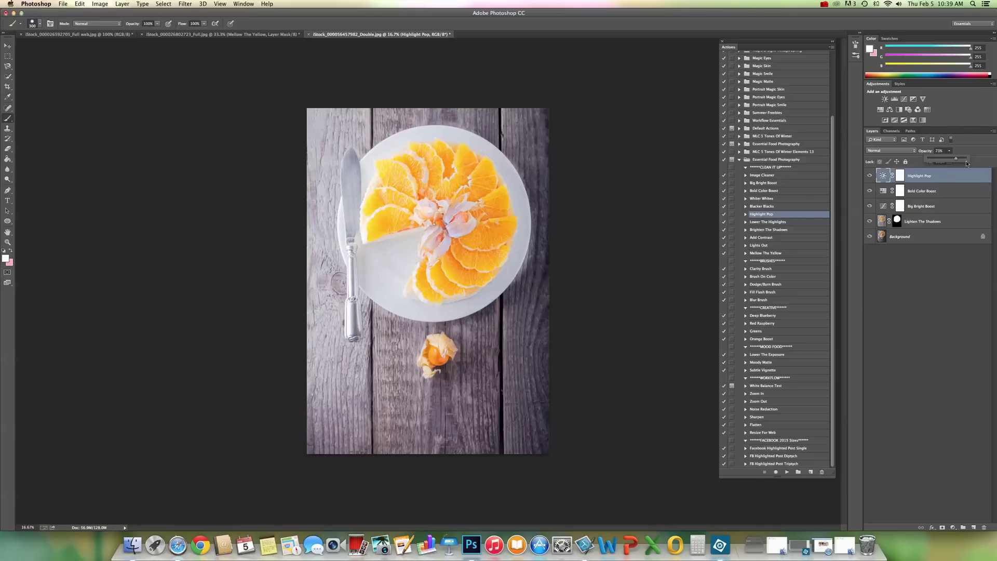
pyautogui.moveTo(957, 160); pyautogui.dragTo(958, 160)
pyautogui.moveTo(961, 160); pyautogui.dragTo(958, 160)
pyautogui.click(899, 175)
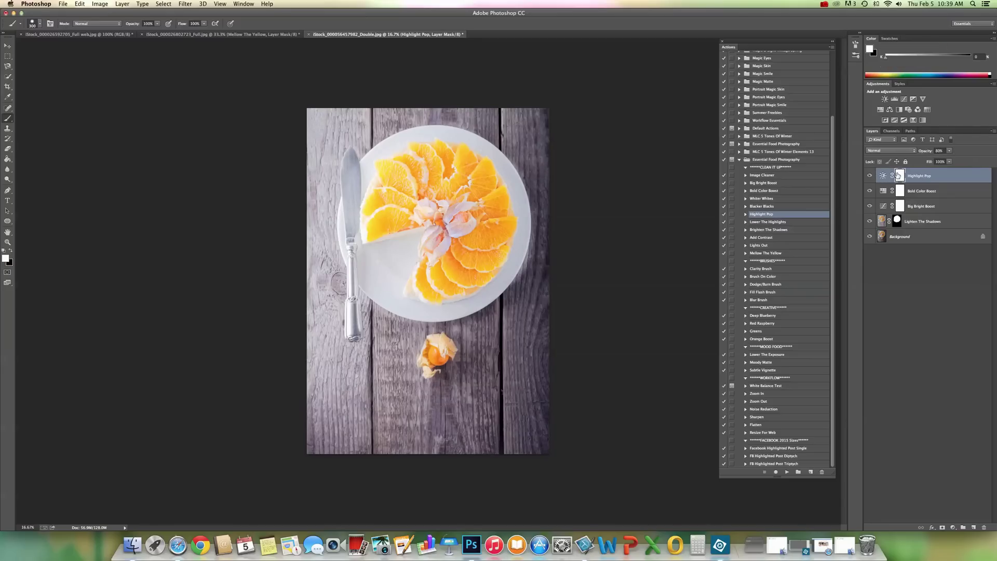
# Paint black with a 1200 px, 0% hardness brush to mask Highlight Pop from the plate's top edge down
pyautogui.click(8, 128)
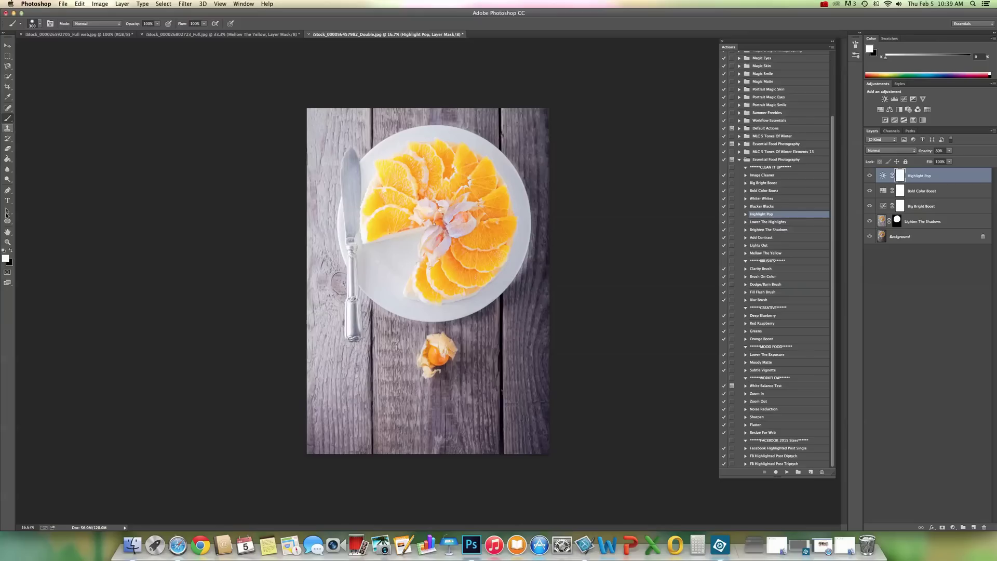
pyautogui.click(10, 250)
pyautogui.press(']')
pyautogui.press(']')
pyautogui.press(']')
pyautogui.press(']')
pyautogui.press(']')
pyautogui.press(']')
pyautogui.press(']')
pyautogui.press(']')
pyautogui.press(']')
pyautogui.press(']')
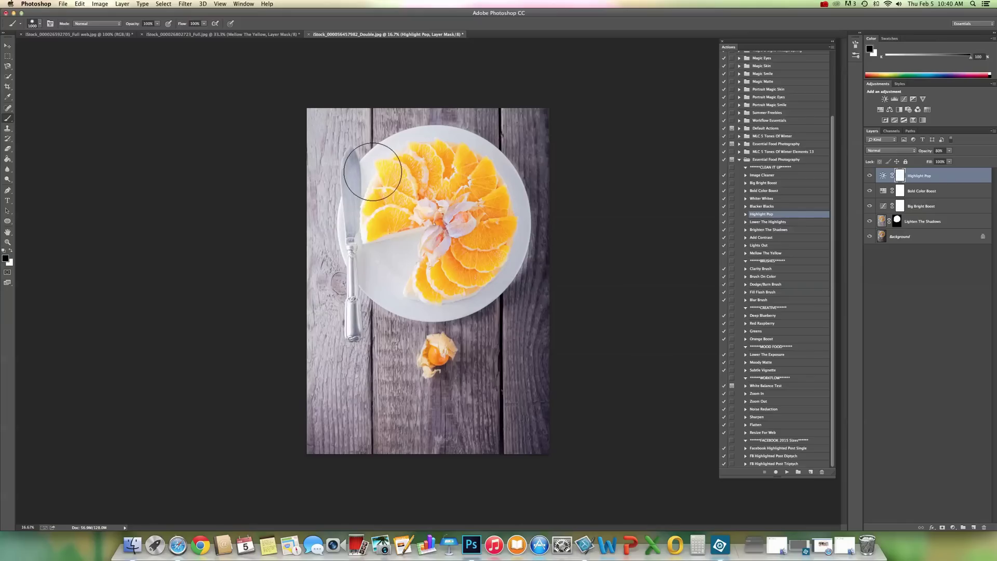
pyautogui.press(']')
pyautogui.click(35, 24)
pyautogui.moveTo(70, 67); pyautogui.dragTo(45, 66)
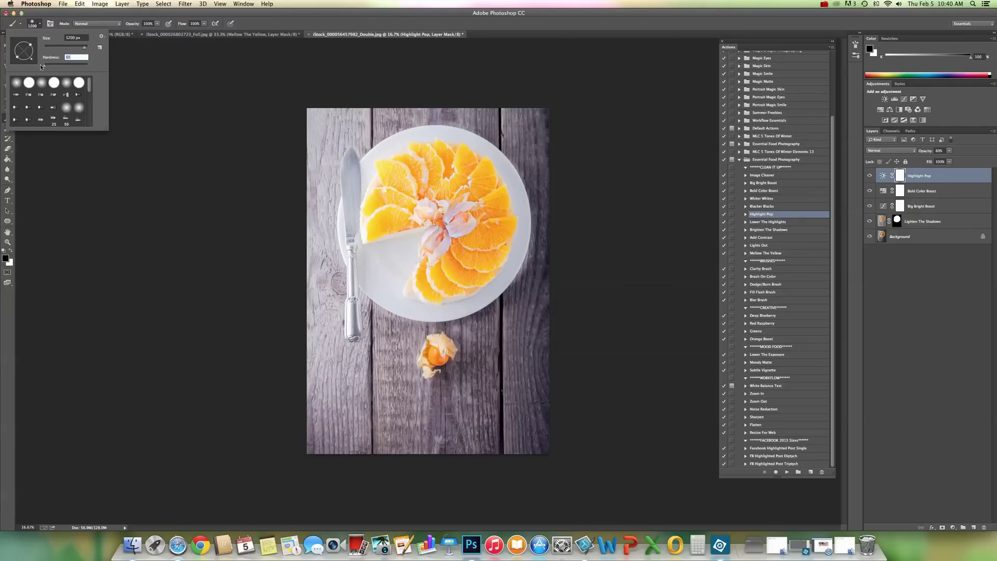
pyautogui.click(415, 139)
pyautogui.moveTo(420, 140)
pyautogui.mouseDown()
pyautogui.moveTo(420, 171)
pyautogui.moveTo(383, 216)
pyautogui.moveTo(389, 257)
pyautogui.moveTo(412, 293)
pyautogui.moveTo(360, 246)
pyautogui.moveTo(369, 179)
pyautogui.moveTo(405, 147)
pyautogui.moveTo(392, 152)
pyautogui.moveTo(386, 243)
pyautogui.moveTo(407, 289)
pyautogui.moveTo(422, 294)
pyautogui.moveTo(420, 283)
pyautogui.moveTo(307, 376)
pyautogui.moveTo(309, 386)
pyautogui.moveTo(293, 238)
pyautogui.moveTo(298, 133)
pyautogui.moveTo(325, 118)
pyautogui.moveTo(332, 376)
pyautogui.mouseUp()
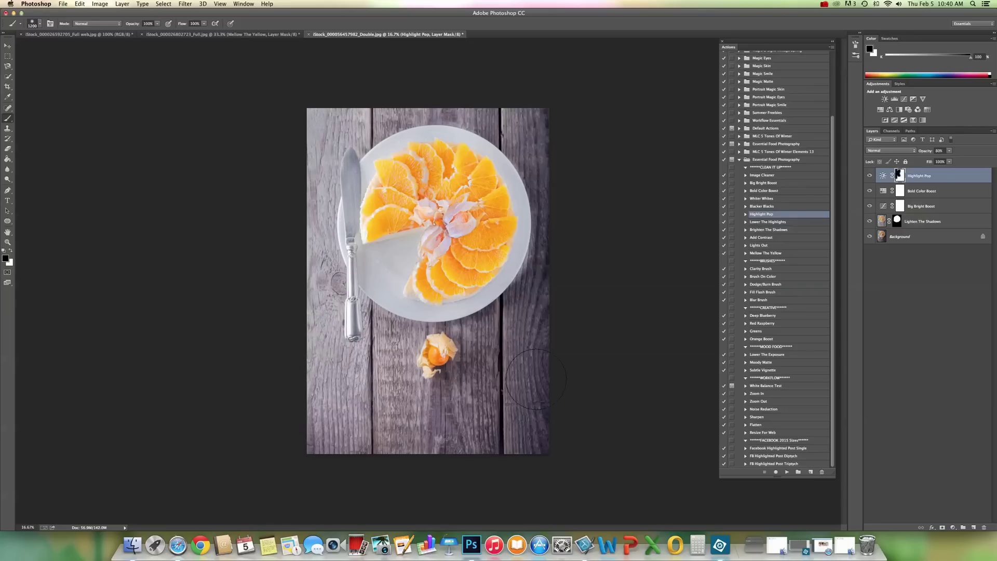
# Toggle Highlight Pop off and on three times to compare the masked effect
pyautogui.click(869, 176)
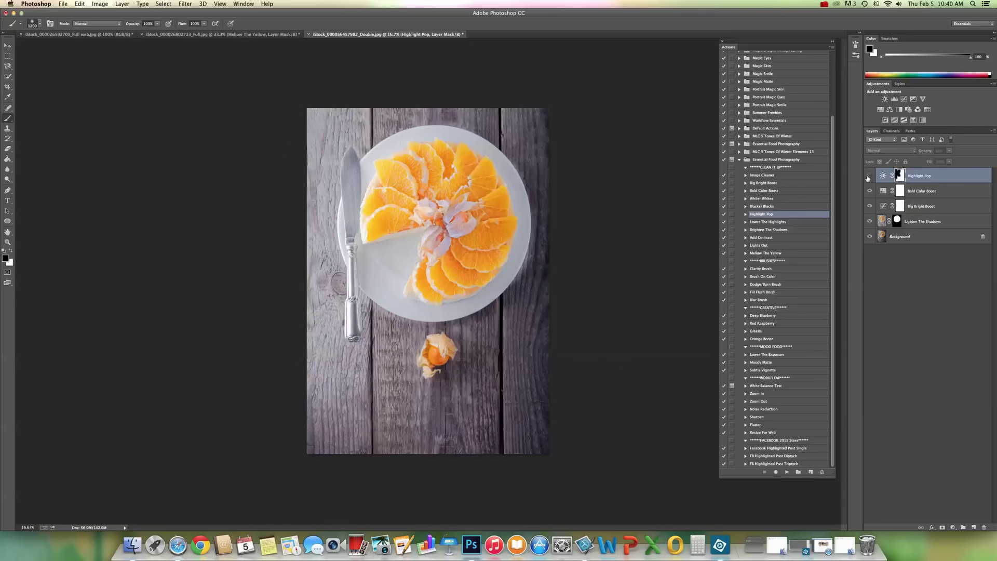
pyautogui.click(868, 177)
pyautogui.click(869, 177)
pyautogui.click(869, 177)
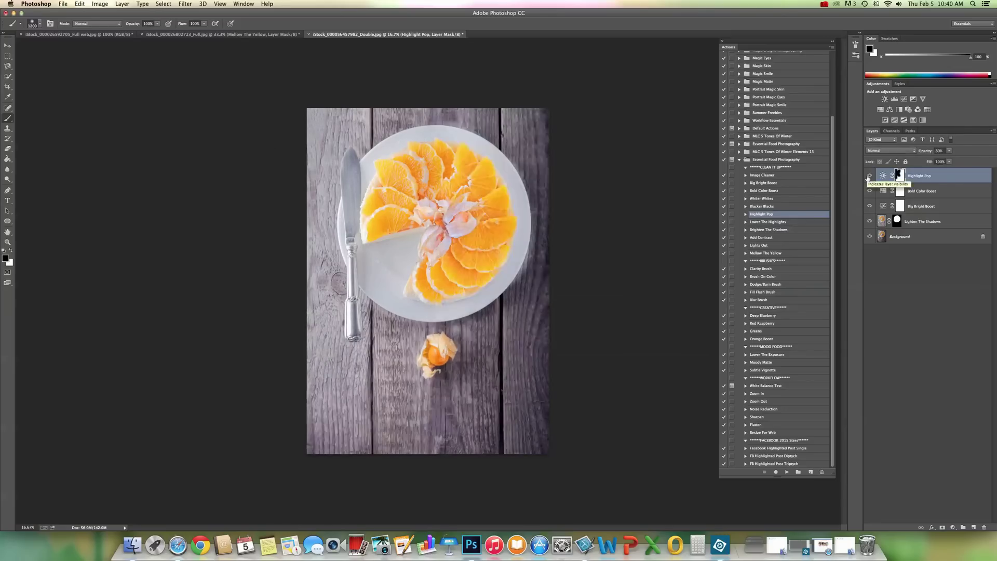
pyautogui.click(869, 176)
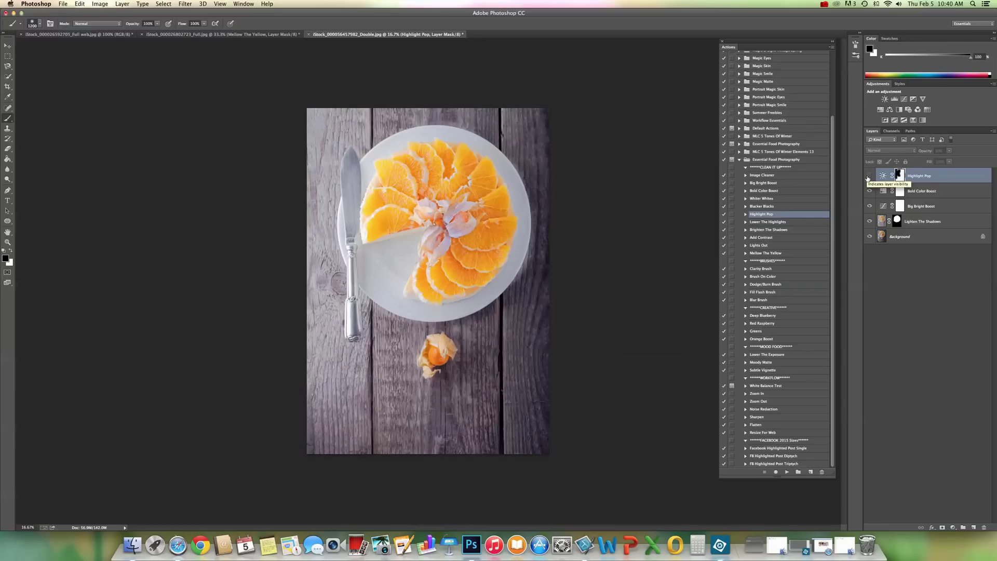
pyautogui.click(868, 177)
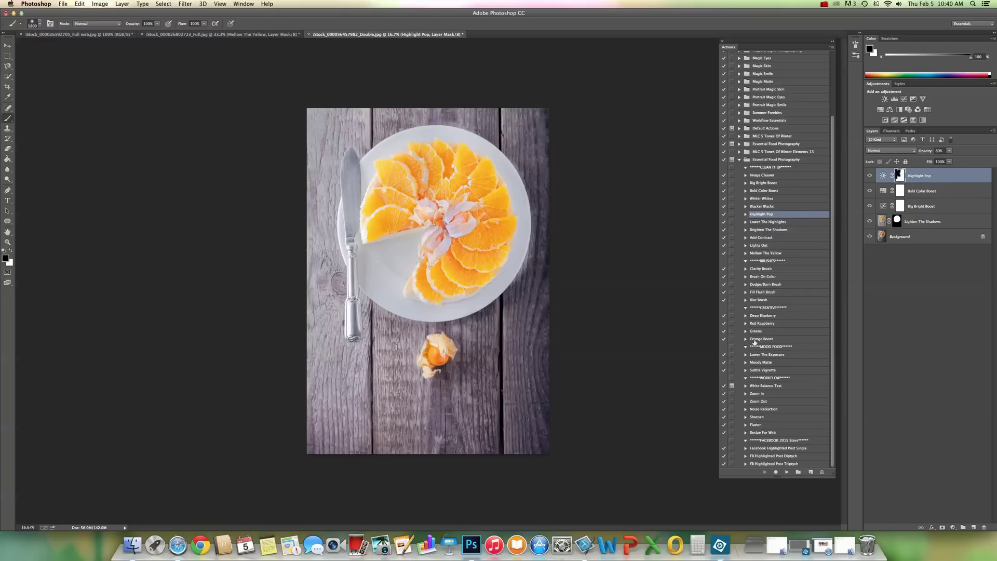
pyautogui.click(759, 339)
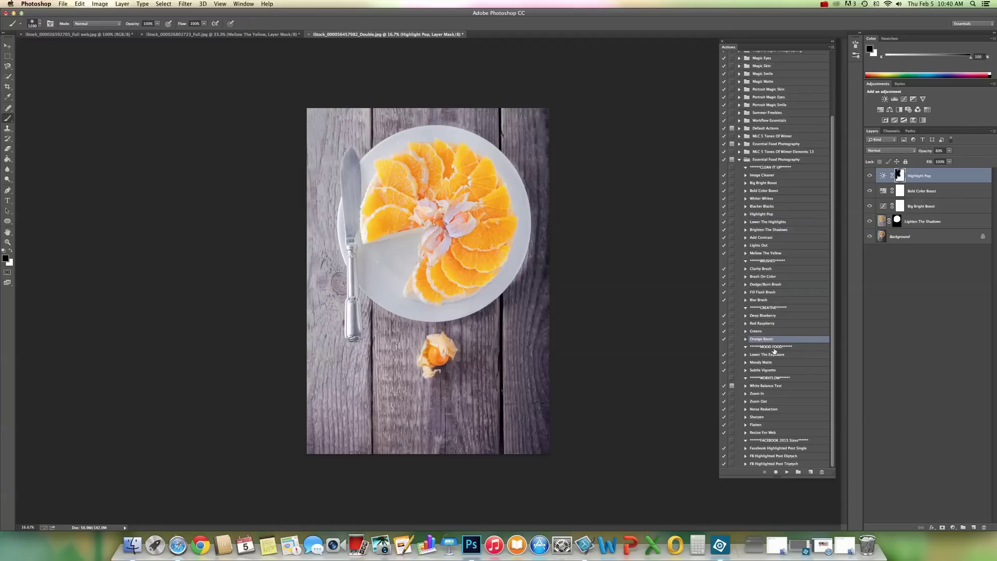
# Run Orange Boost and toggle the new layer off and on to compare
pyautogui.click(786, 472)
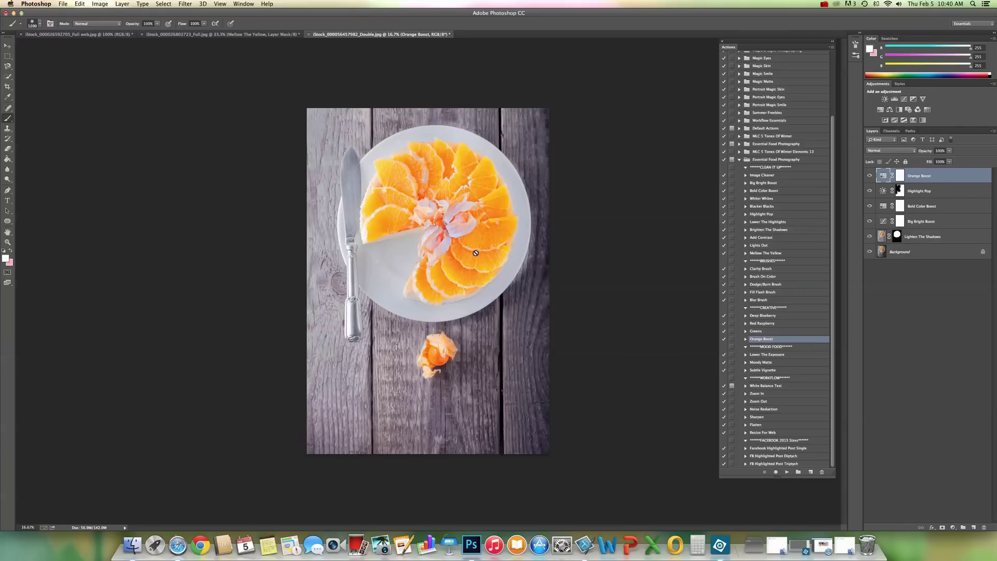
pyautogui.click(868, 176)
pyautogui.click(868, 176)
# Duplicate Orange Boost as 'Orange Boost copy' and set its opacity to 89%
pyautogui.rightClick(918, 177)
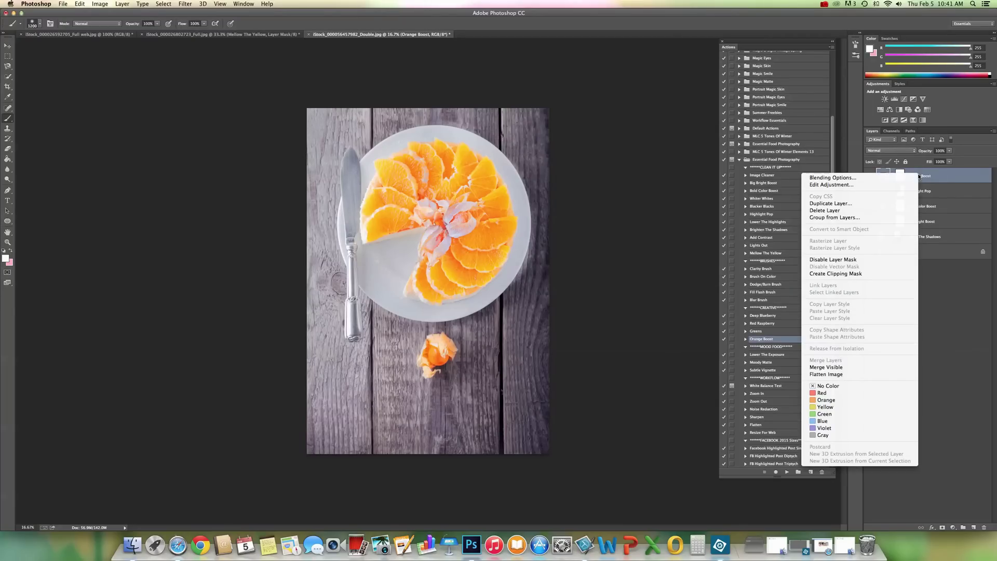
pyautogui.click(905, 204)
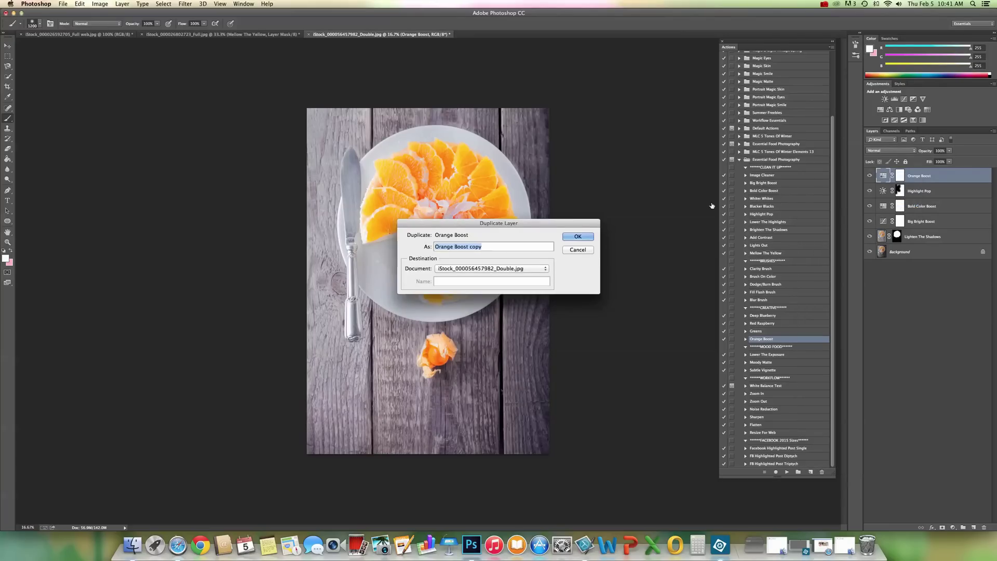
pyautogui.click(577, 237)
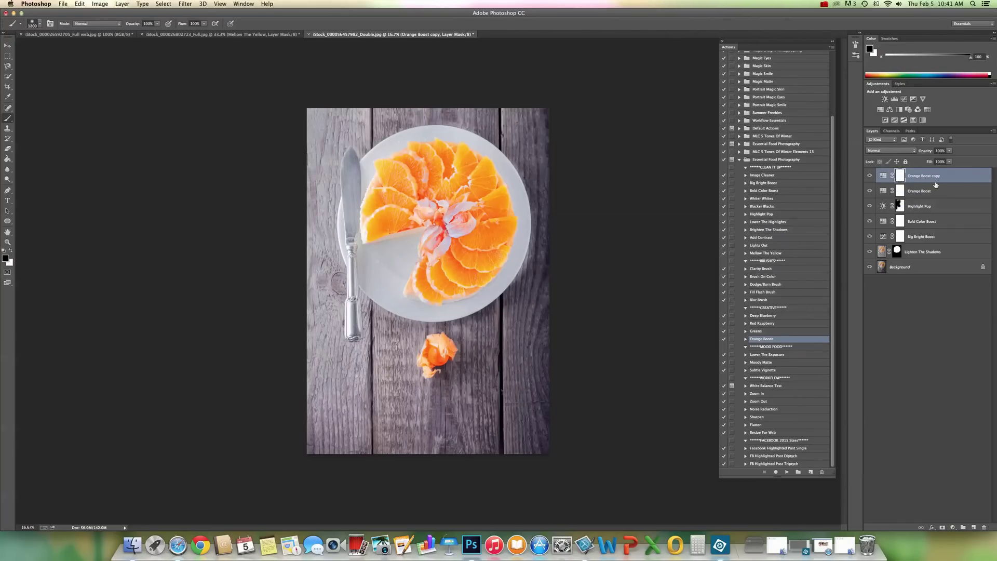
pyautogui.moveTo(949, 150); pyautogui.dragTo(909, 162)
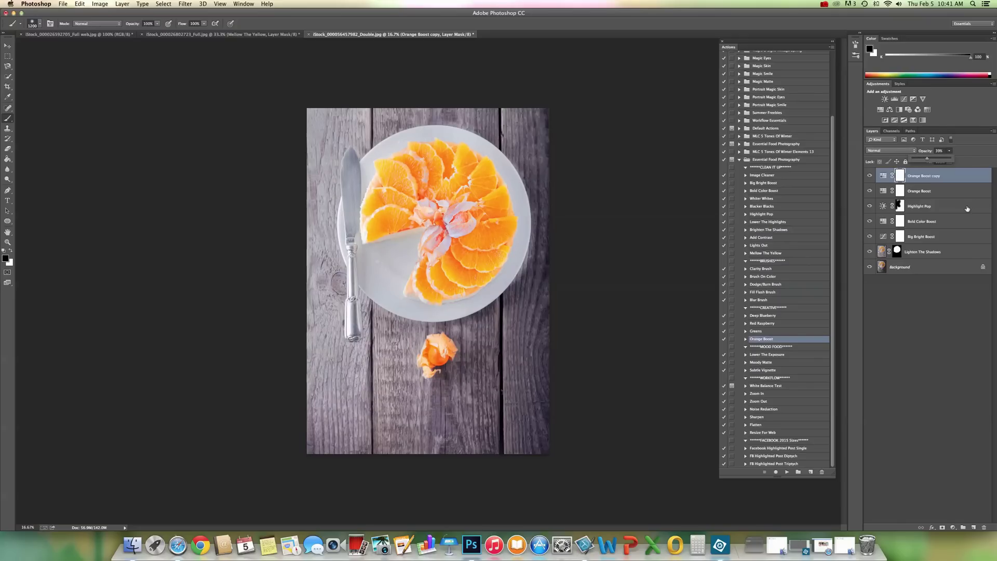
# Toggle layer visibility to compare edits, ending with only the Background showing
pyautogui.keyDown('alt'); pyautogui.click(870, 266); pyautogui.keyUp('alt')
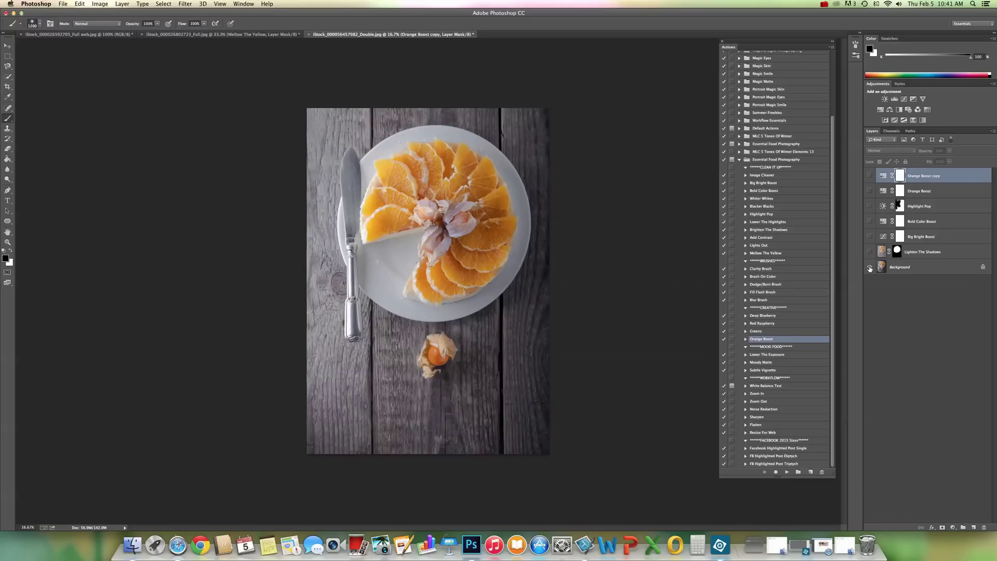
pyautogui.keyDown('alt'); pyautogui.click(870, 267); pyautogui.keyUp('alt')
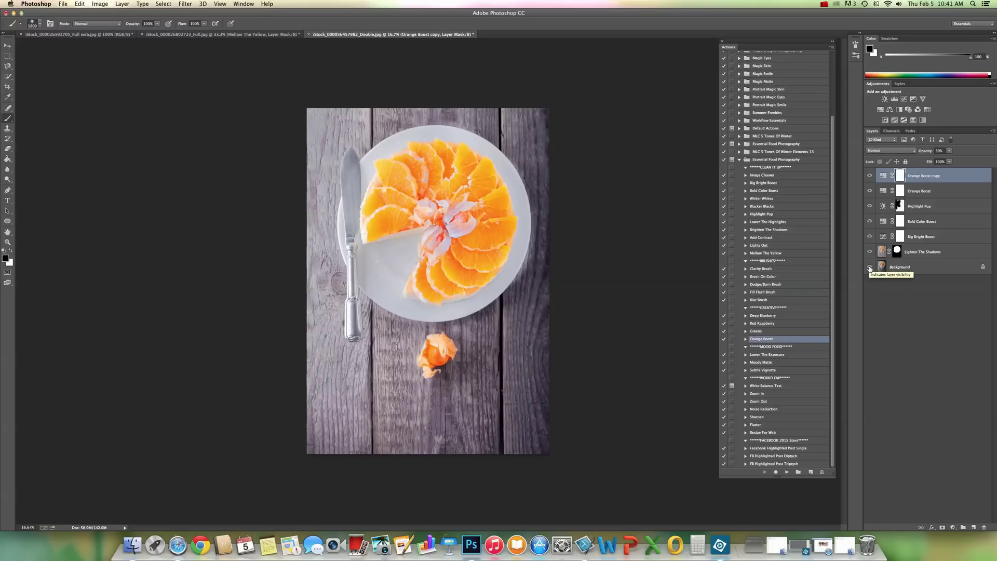
pyautogui.click(870, 176)
pyautogui.keyDown('alt'); pyautogui.click(870, 267); pyautogui.keyUp('alt')
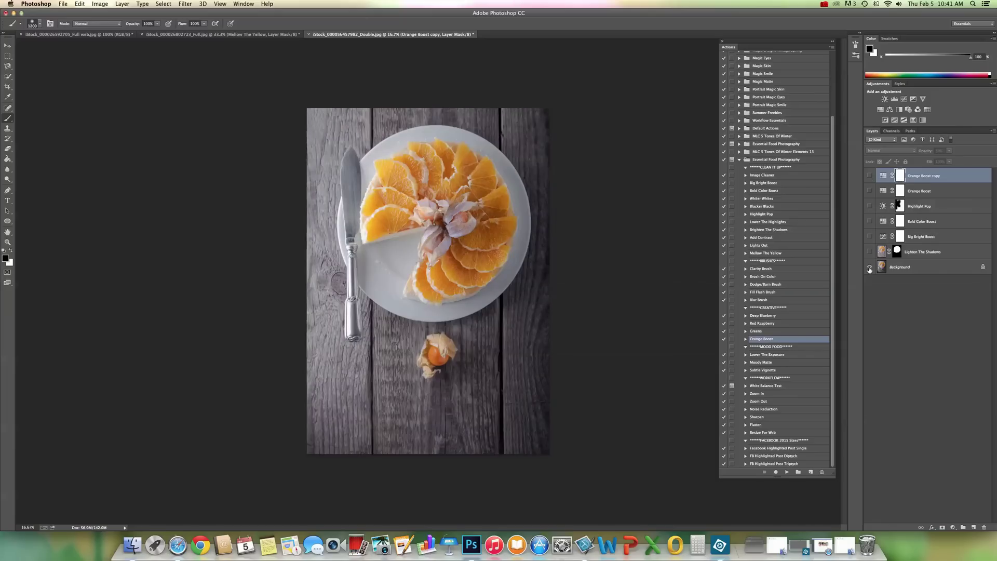